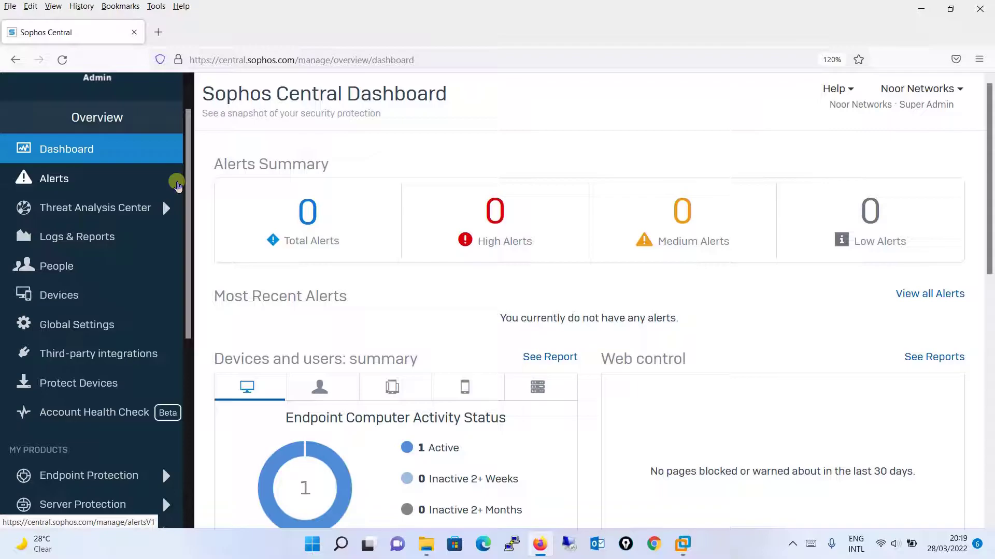
- Open Endpoint Protection from My Products and go to its Protect Devices installer page
drag(185, 189, 199, 360)
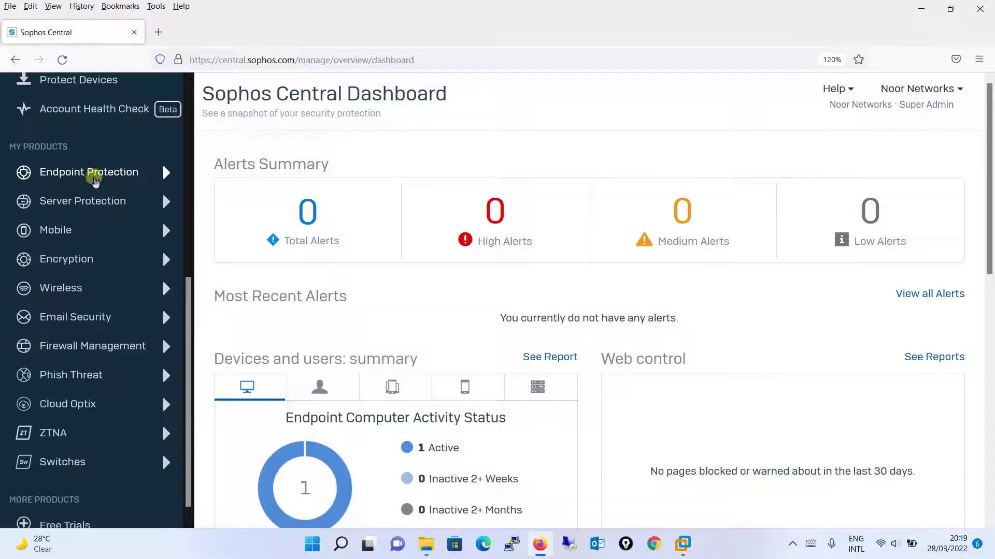
click(94, 178)
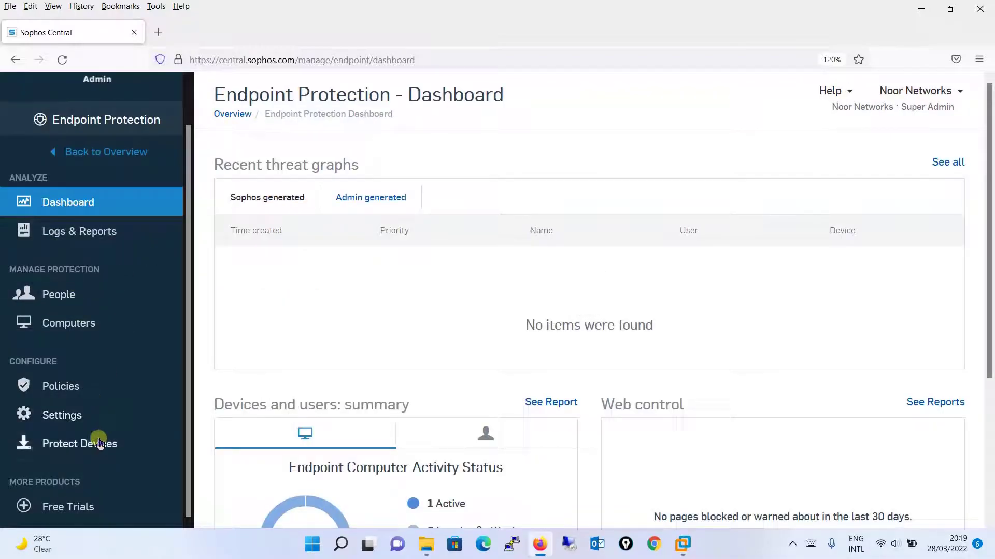
click(95, 445)
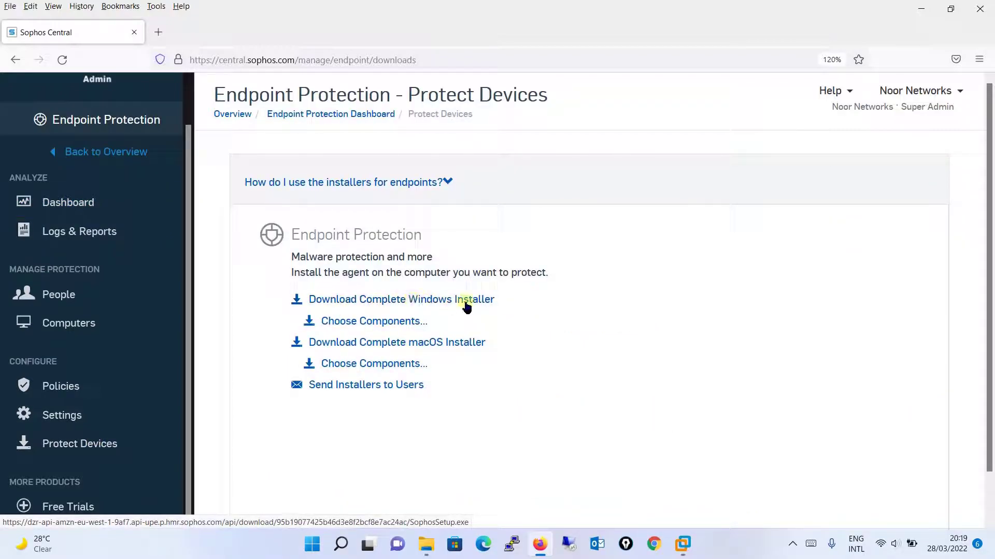
- Download the complete Windows installer SophosSetup.exe and view it in the browser's downloads list
click(426, 300)
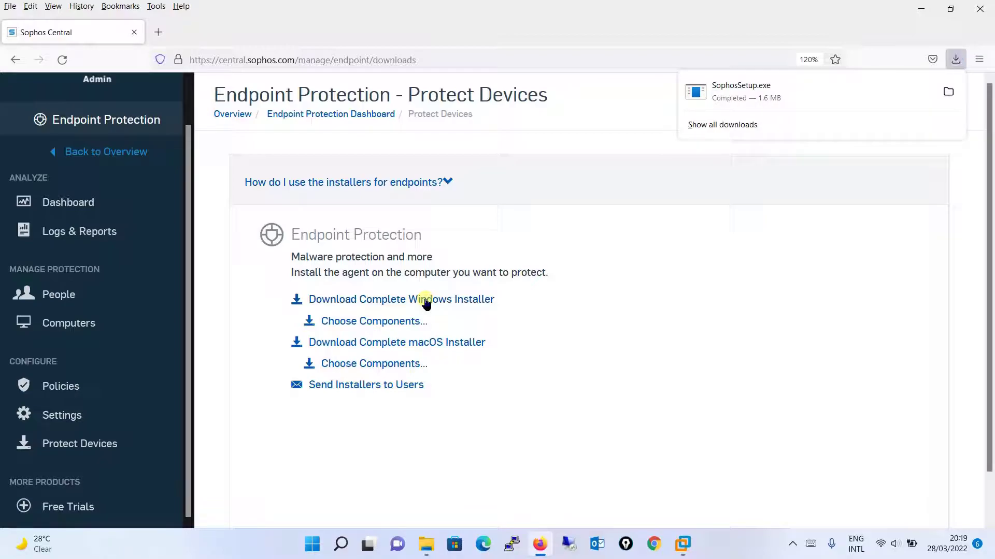
key(ctrl+j)
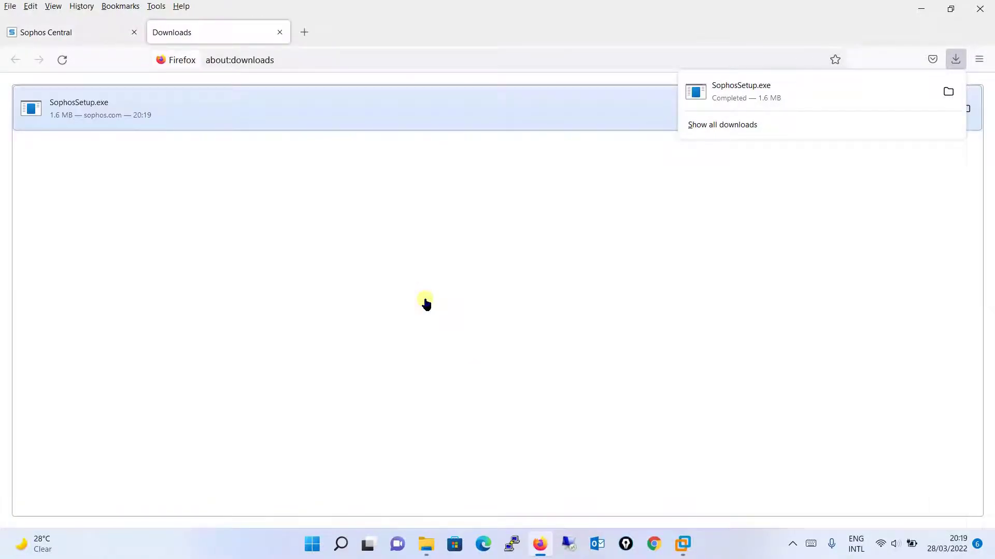
click(639, 159)
click(682, 545)
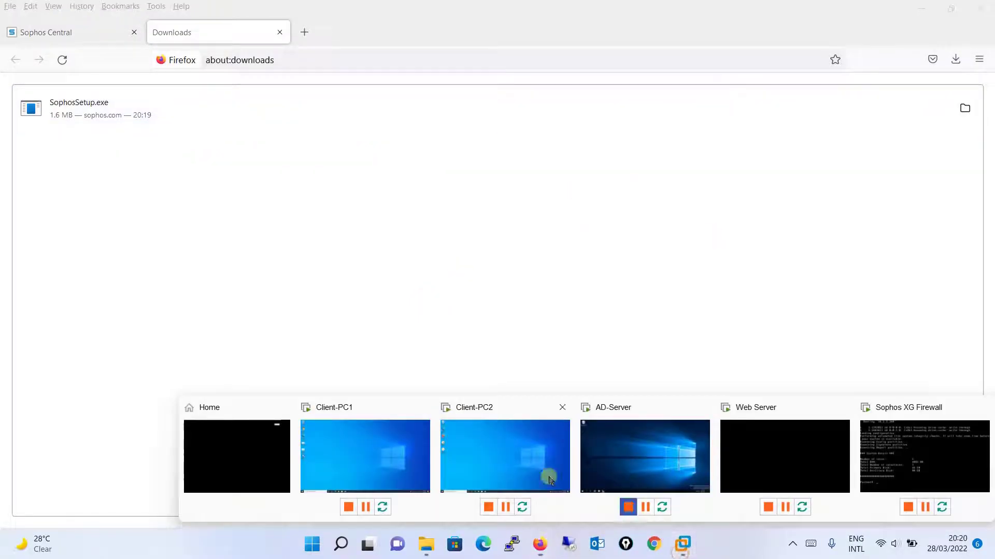
- On the Client-PC2 VM, run SophosSetup from the desktop and approve the UAC prompt
click(548, 474)
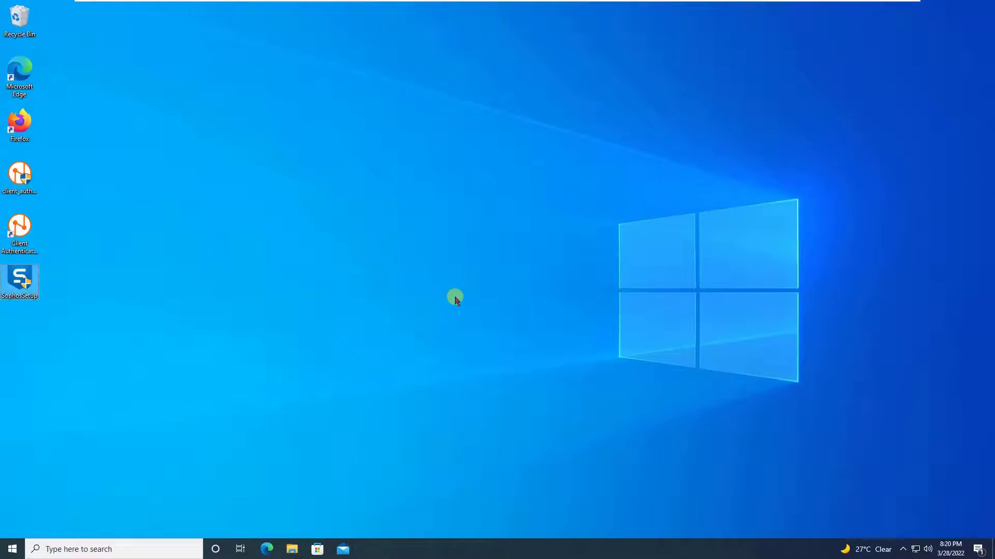
double_click(16, 289)
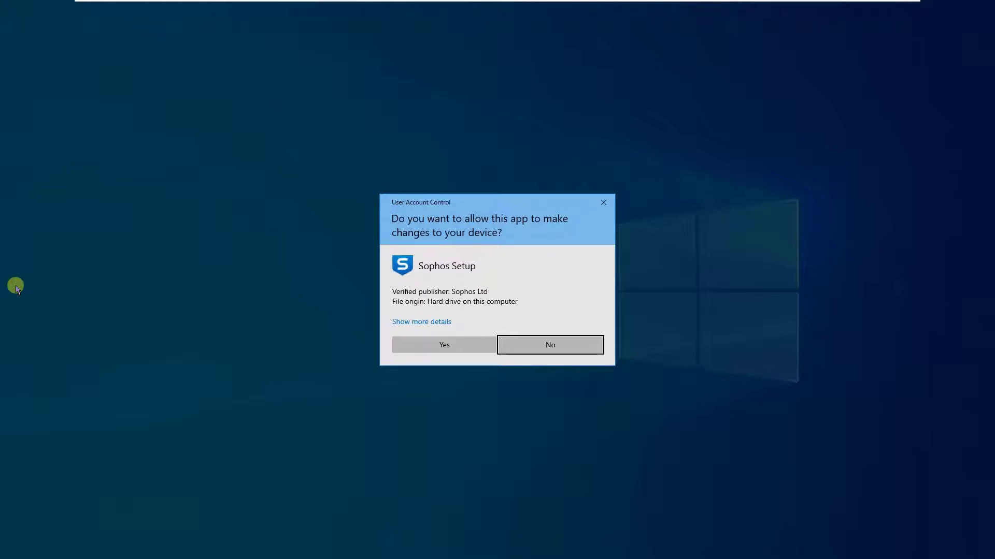
click(456, 345)
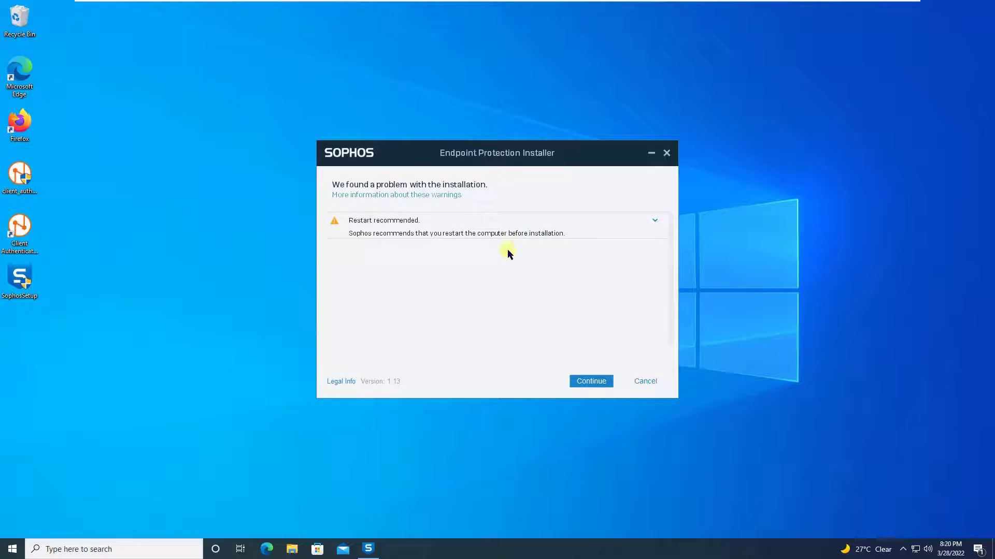
- Proceed past the restart warning and install the listed Sophos products until installation succeeds
click(593, 383)
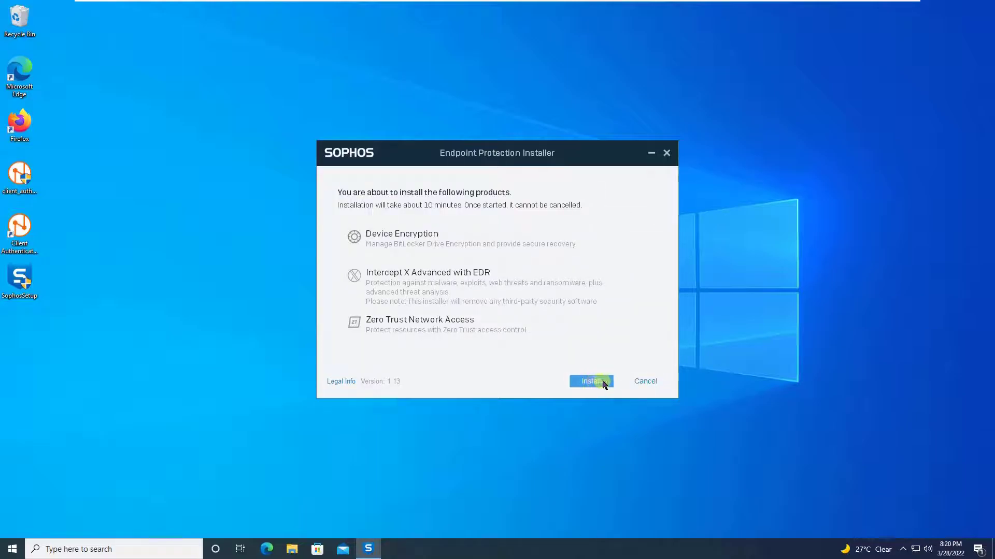
click(604, 383)
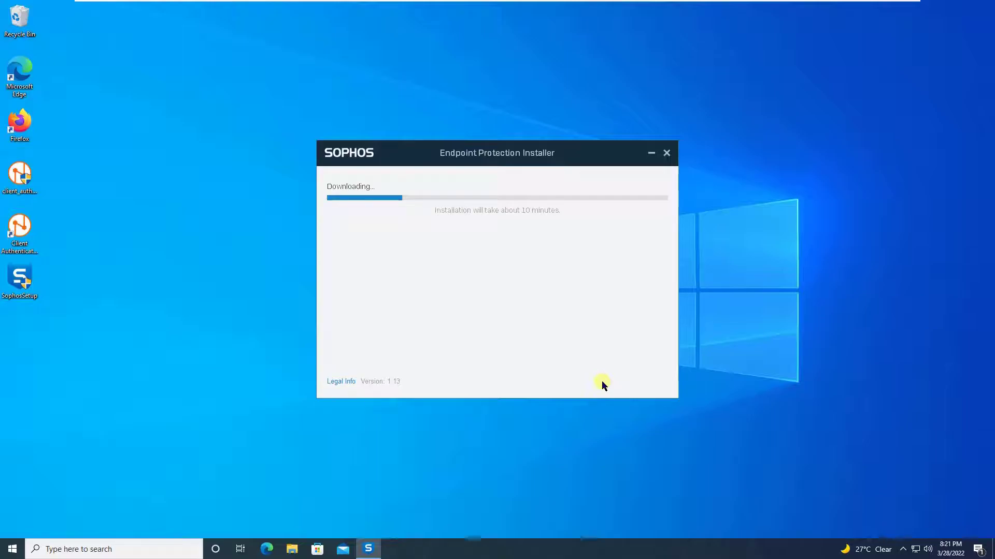
mouse_move(735, 4)
click(341, 8)
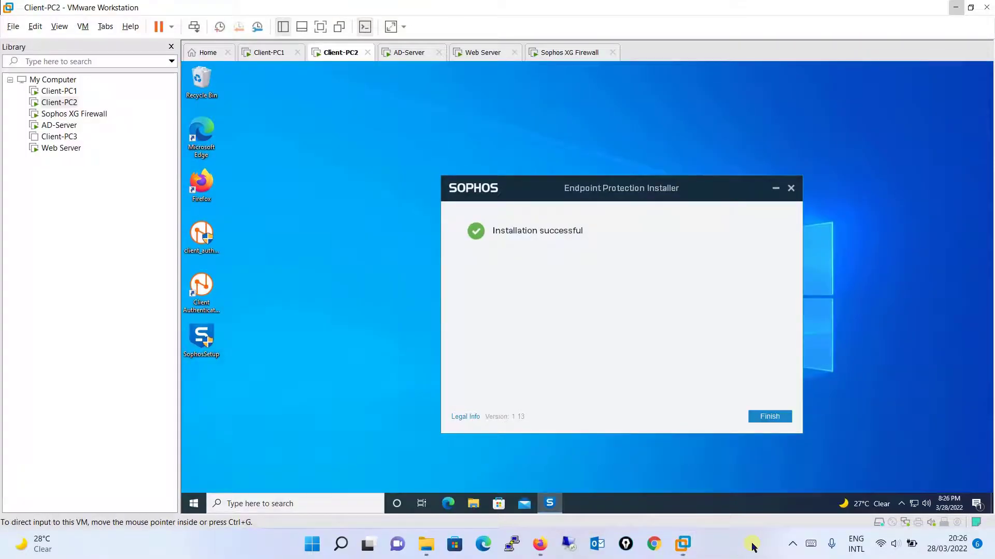
click(320, 27)
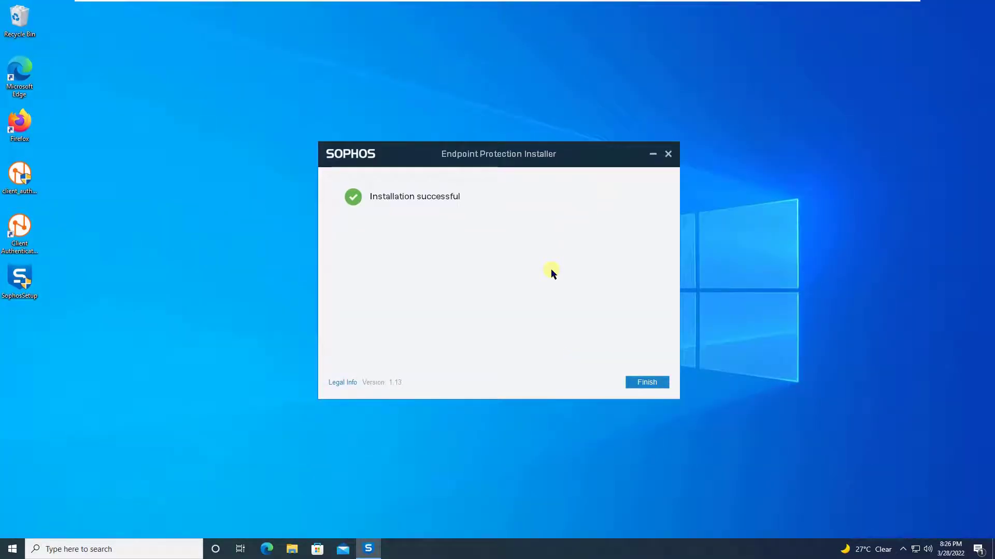
- Finish the installer, confirm Sophos Endpoint Agent under Recently added, then exit full screen
click(650, 387)
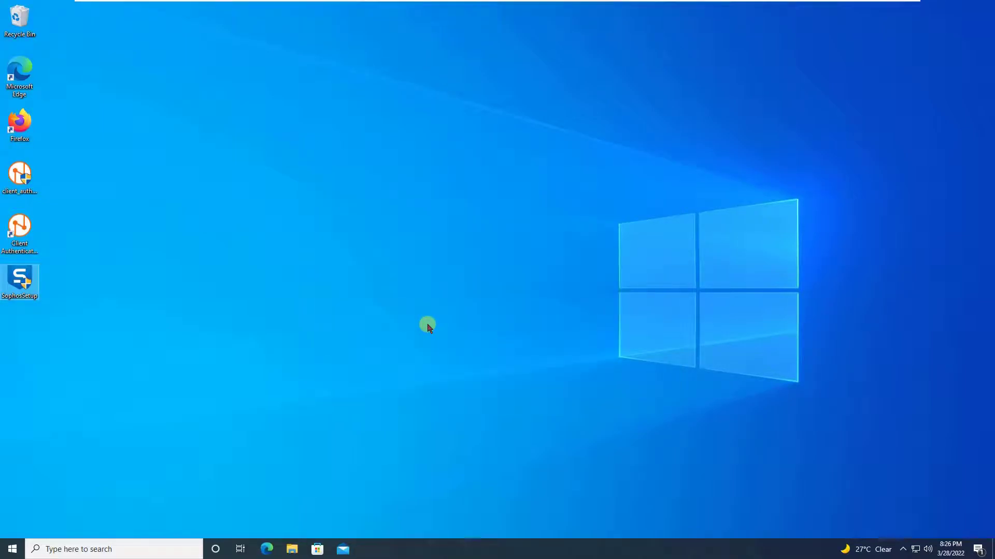
click(2, 555)
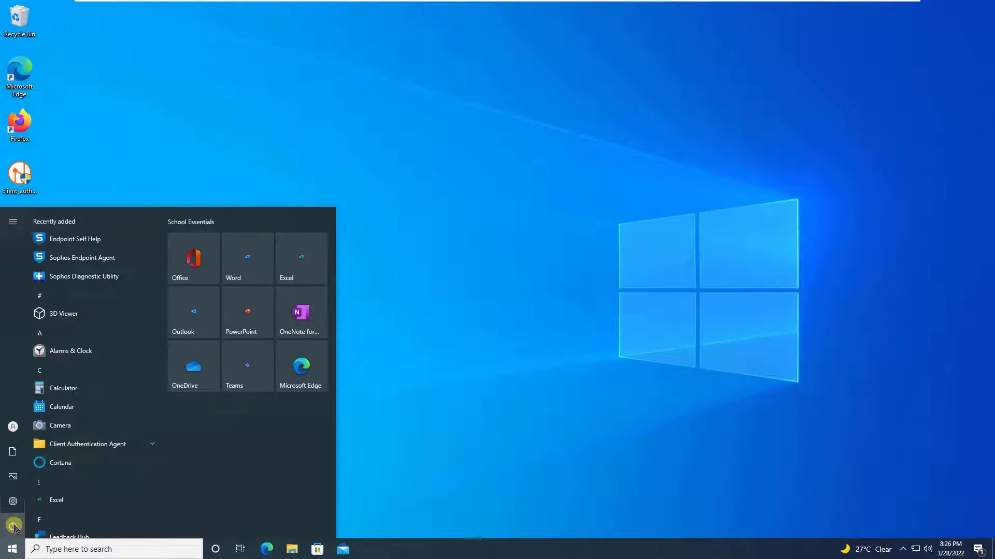
mouse_move(15, 526)
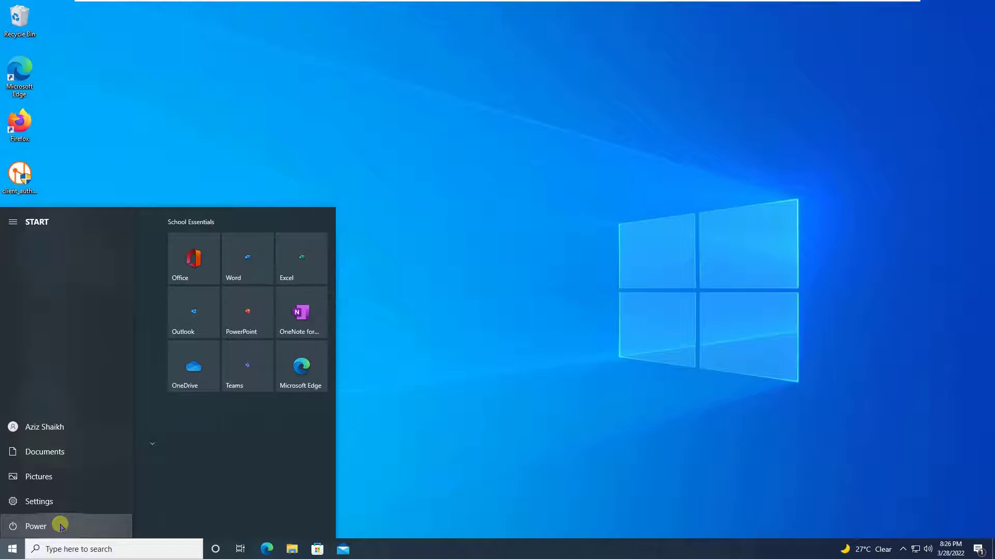
mouse_move(788, 4)
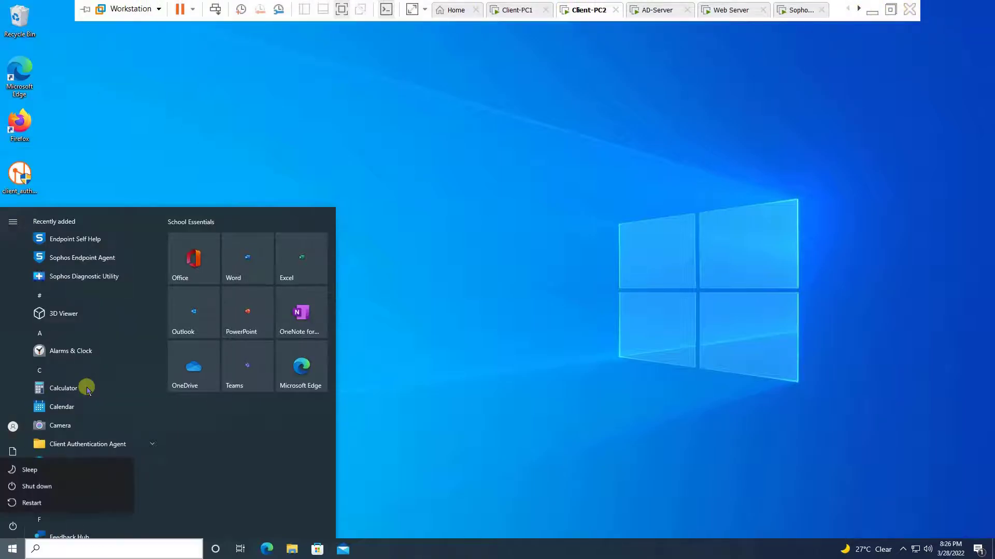
click(342, 9)
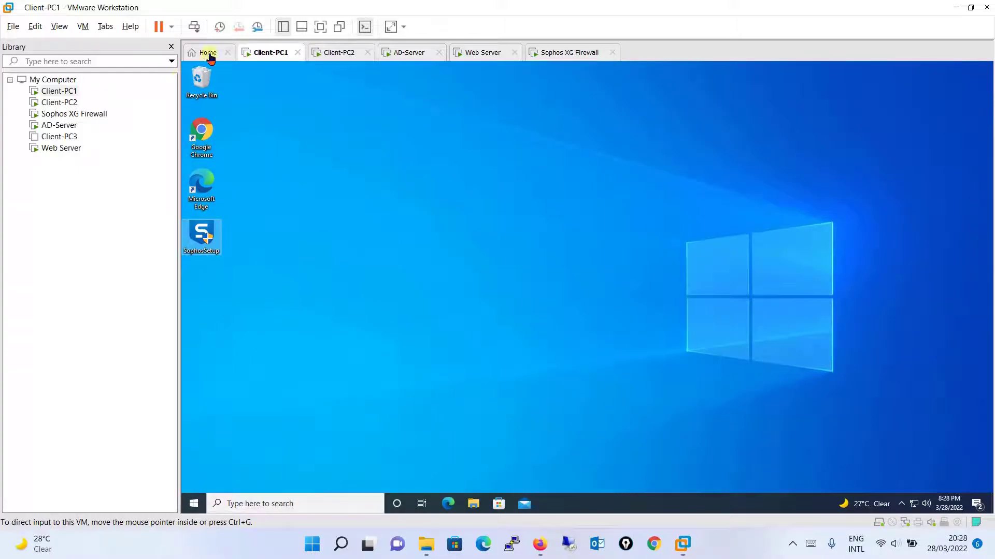
- Show Client-PC1 full screen and open the Sophos Endpoint status window from the tray
click(323, 27)
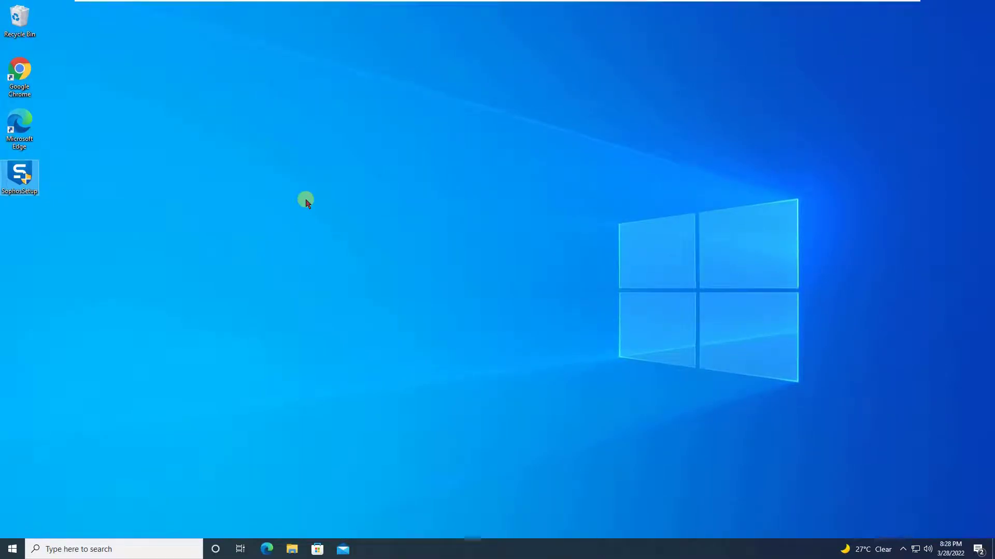
click(903, 549)
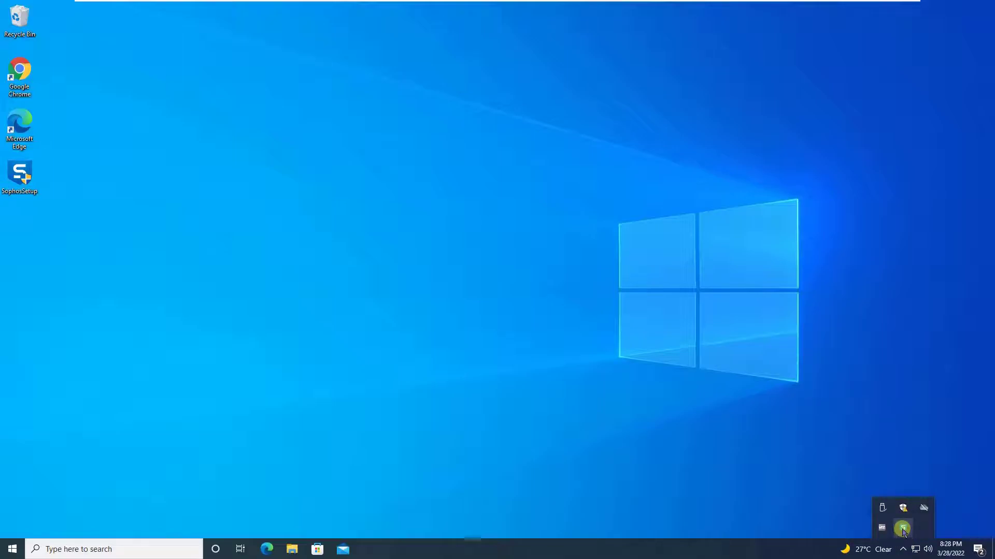
click(904, 531)
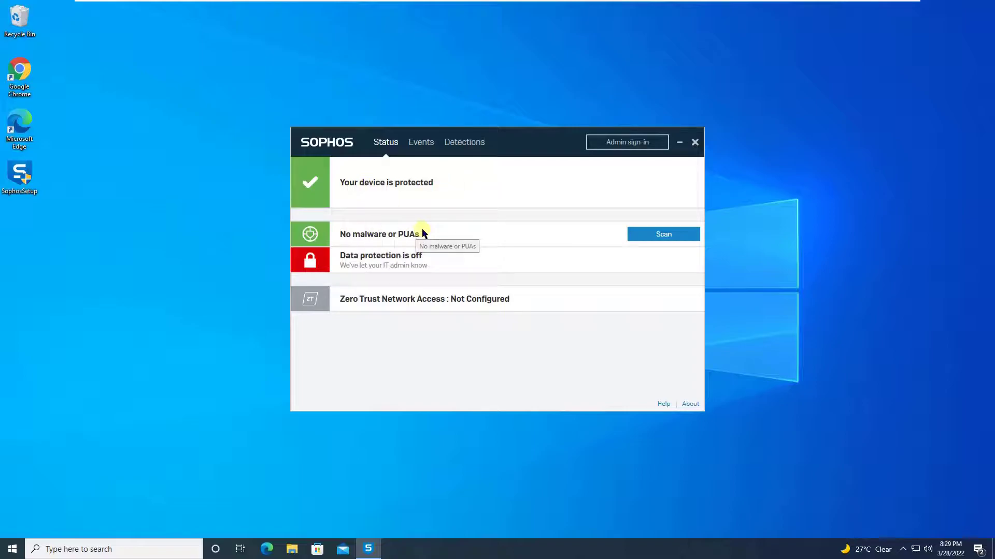
- Browse the Events tab's All Events and All Sources filters, then view Detections showing zero
click(422, 142)
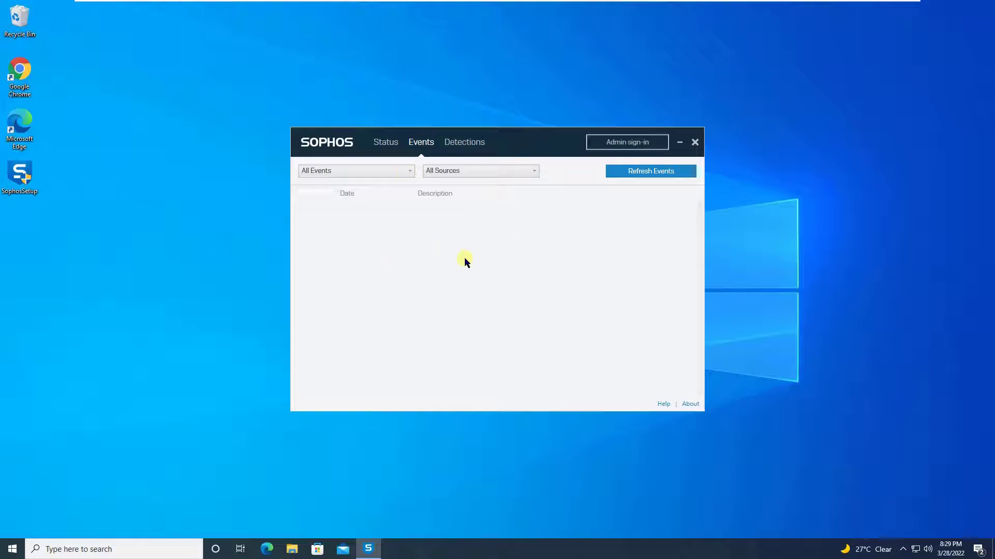
click(389, 176)
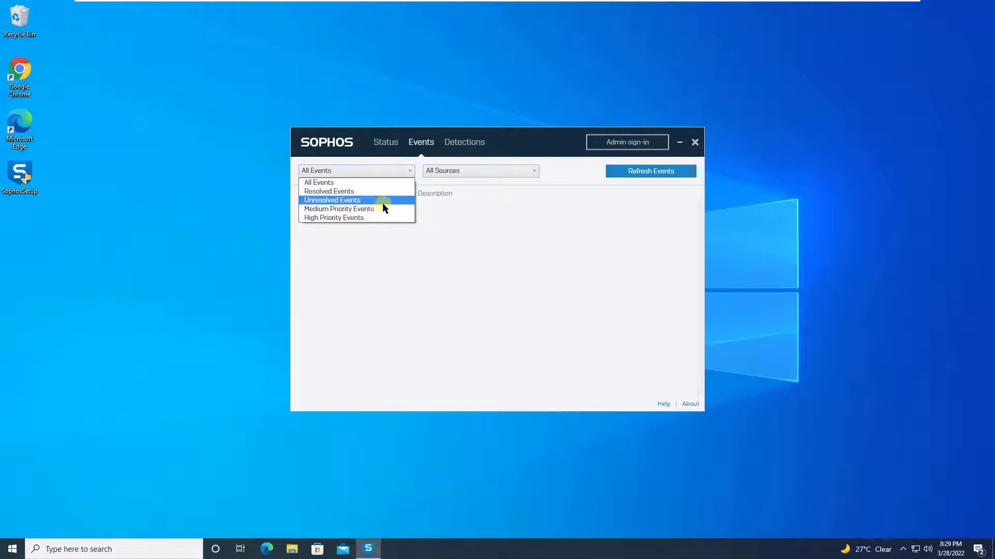
click(495, 174)
click(494, 174)
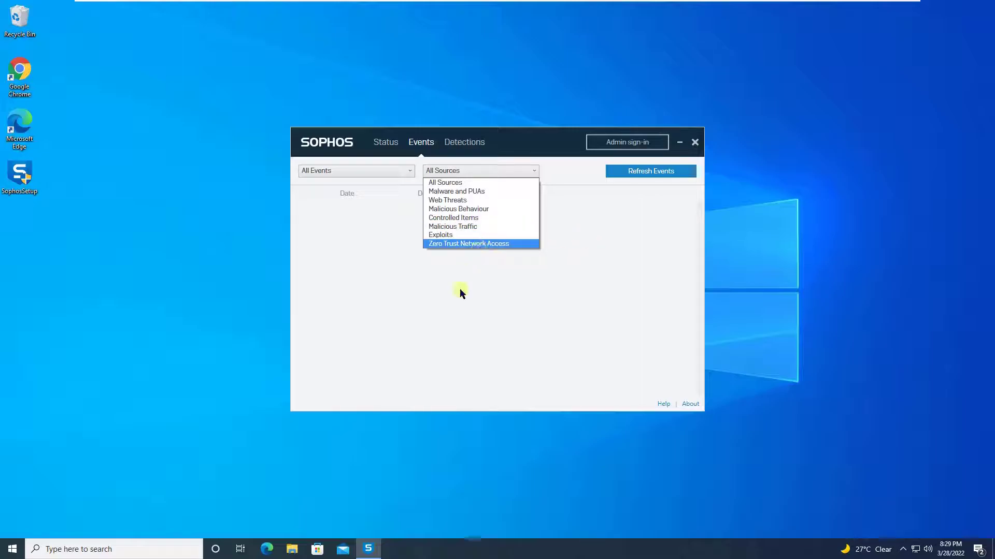
click(539, 272)
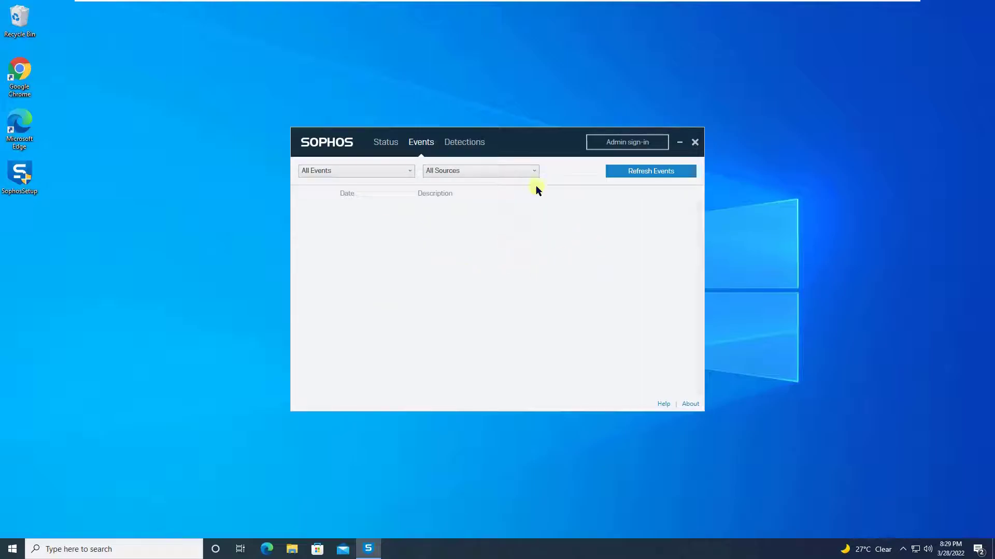
click(467, 143)
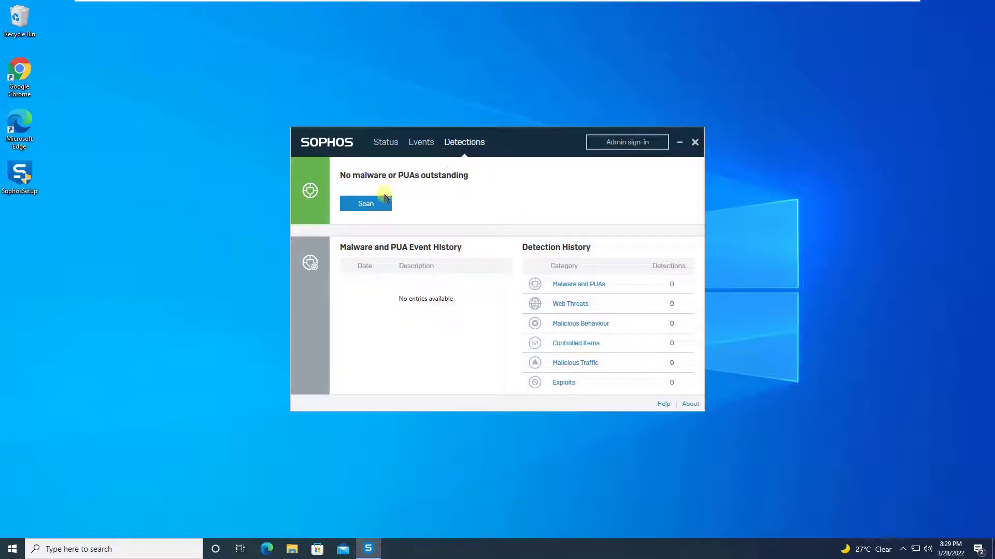
click(368, 206)
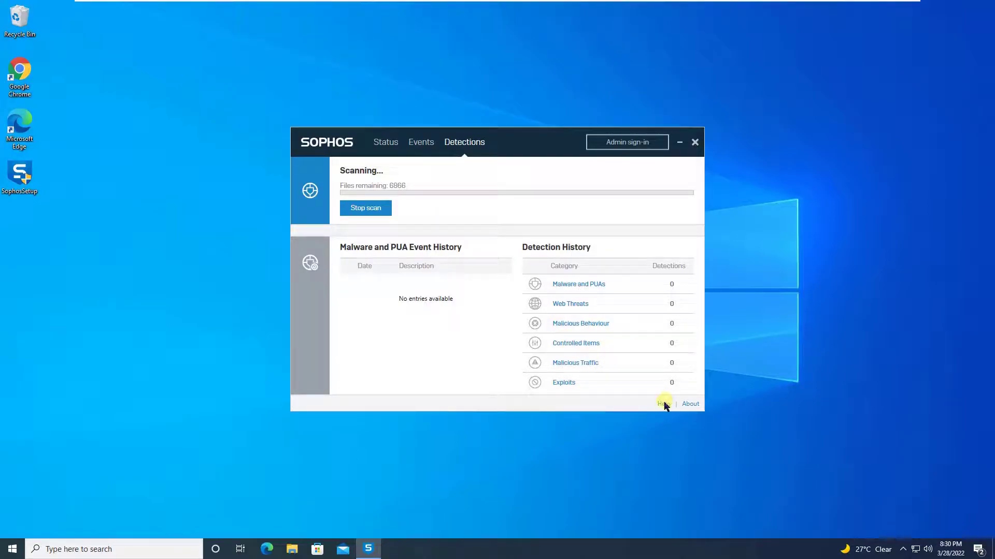
click(690, 404)
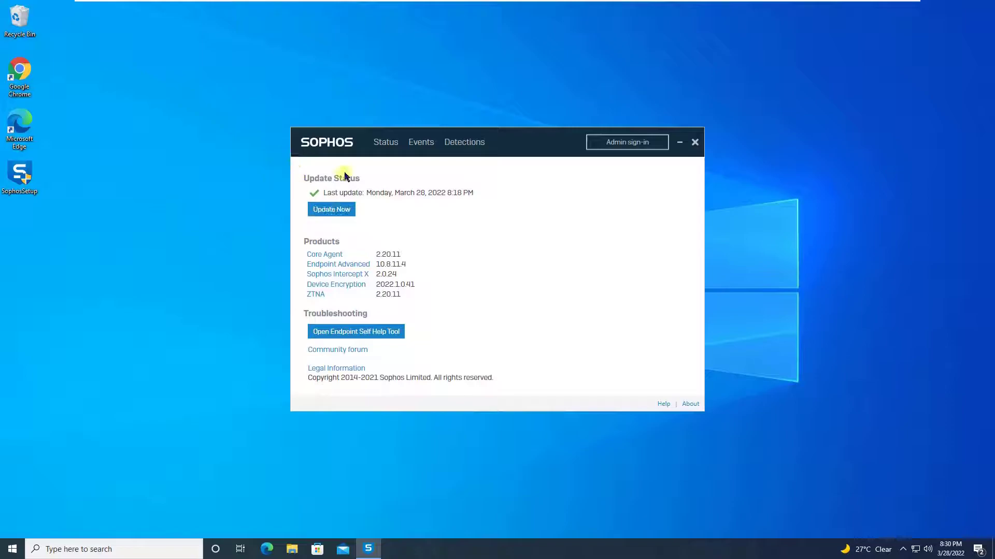
click(346, 211)
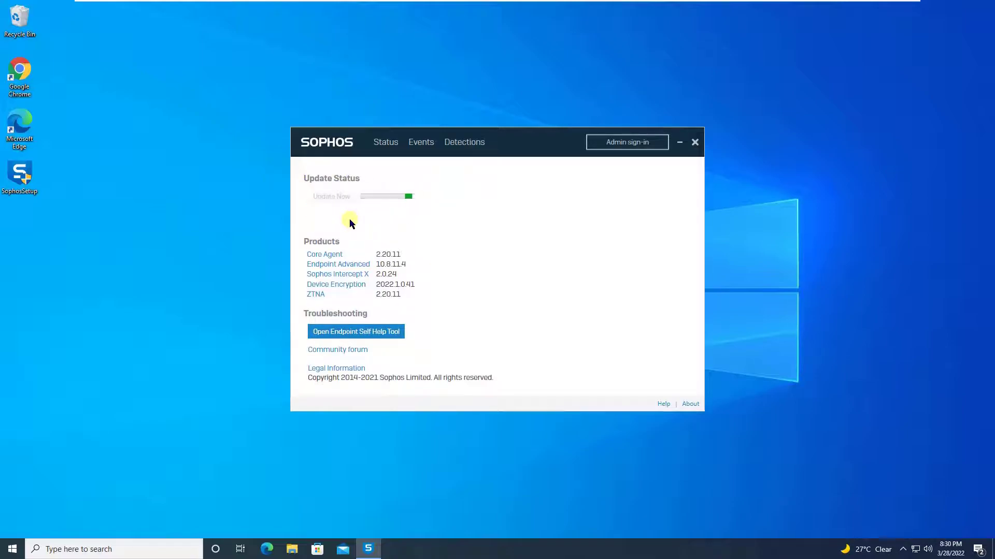
click(364, 336)
click(365, 330)
click(12, 552)
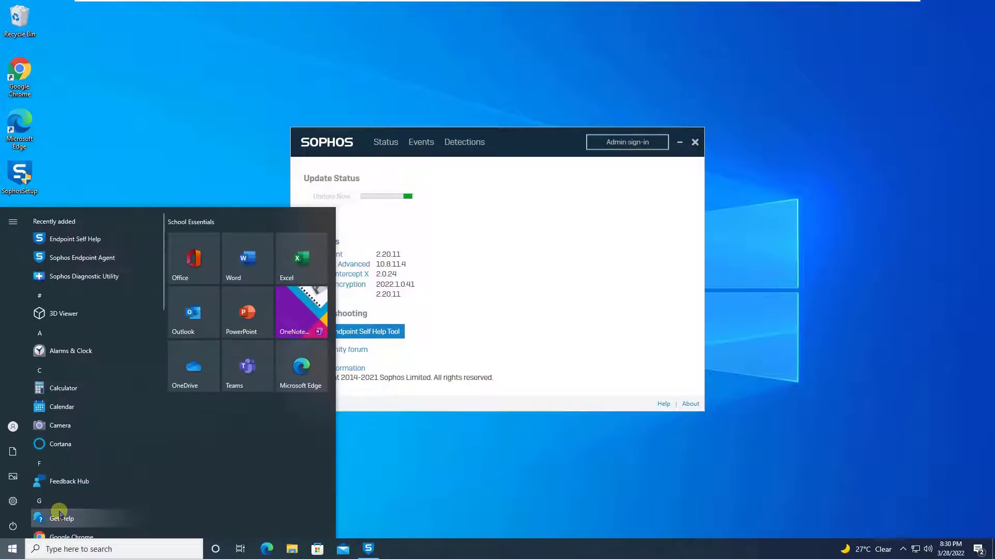
- Search 'cont' from the Start menu and open the Control Panel
click(83, 553)
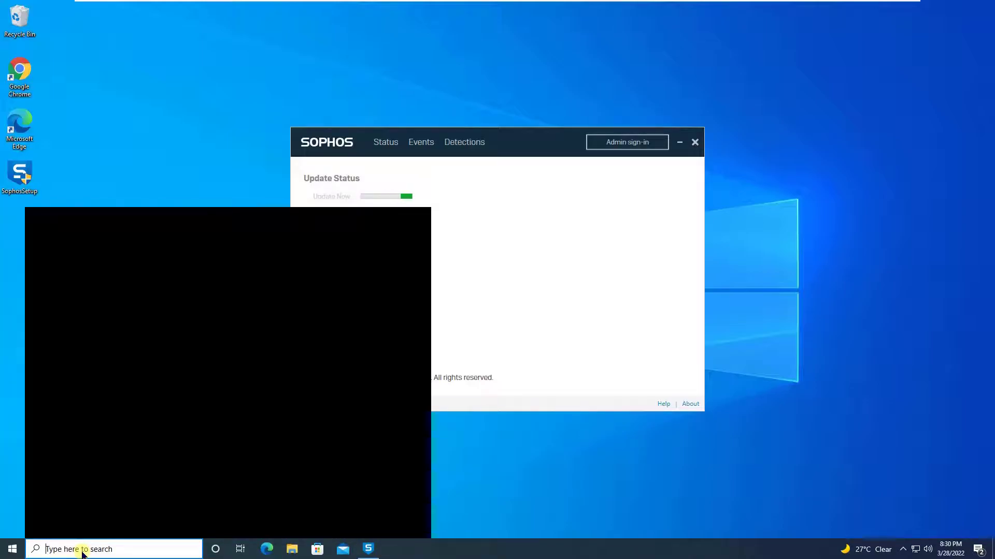
text(cont)
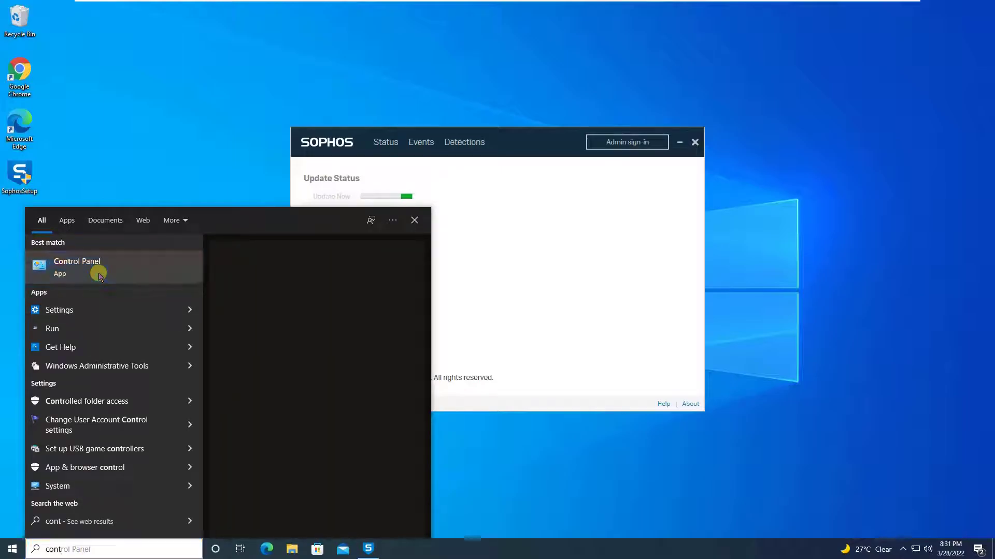
click(98, 274)
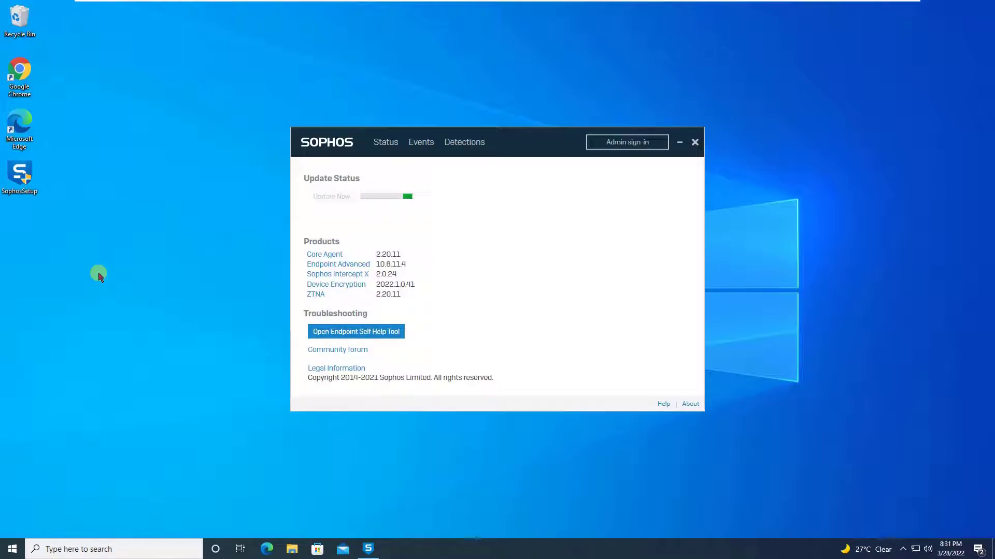
click(230, 101)
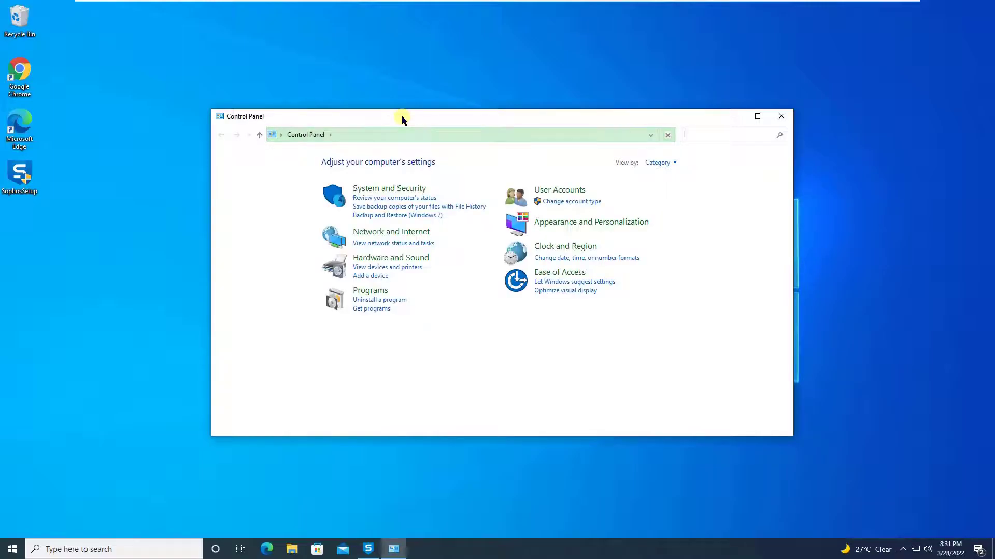
- Select Sophos Endpoint Agent in the installed programs list and start uninstalling it
click(386, 300)
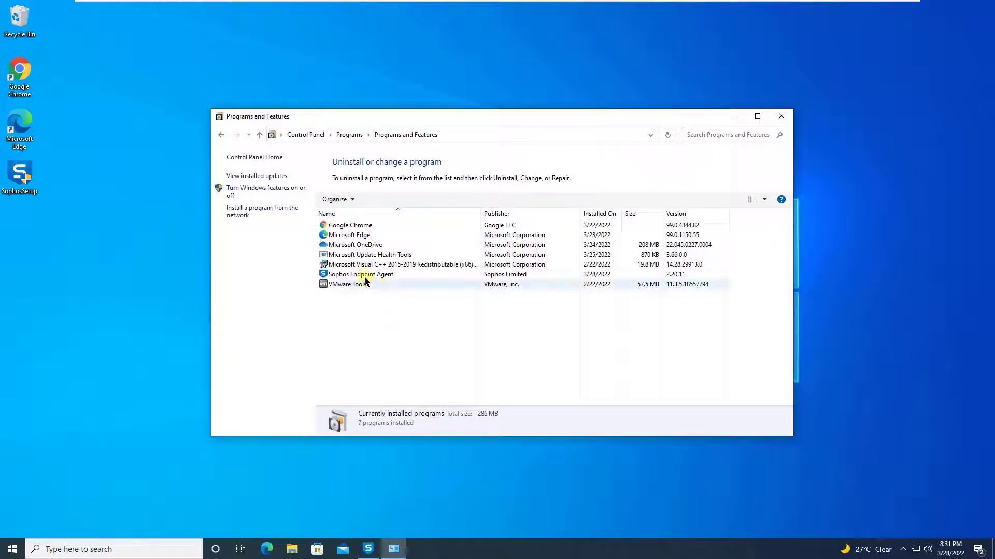
click(365, 278)
click(376, 200)
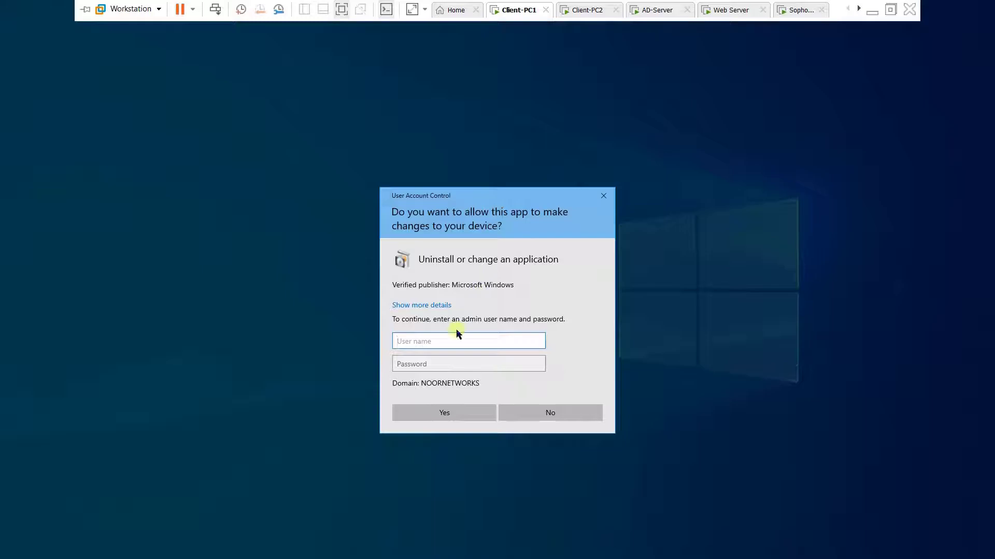
- Submit the admin username and password, dismiss the tamper protection block, and close Programs and Features
text(administrat)
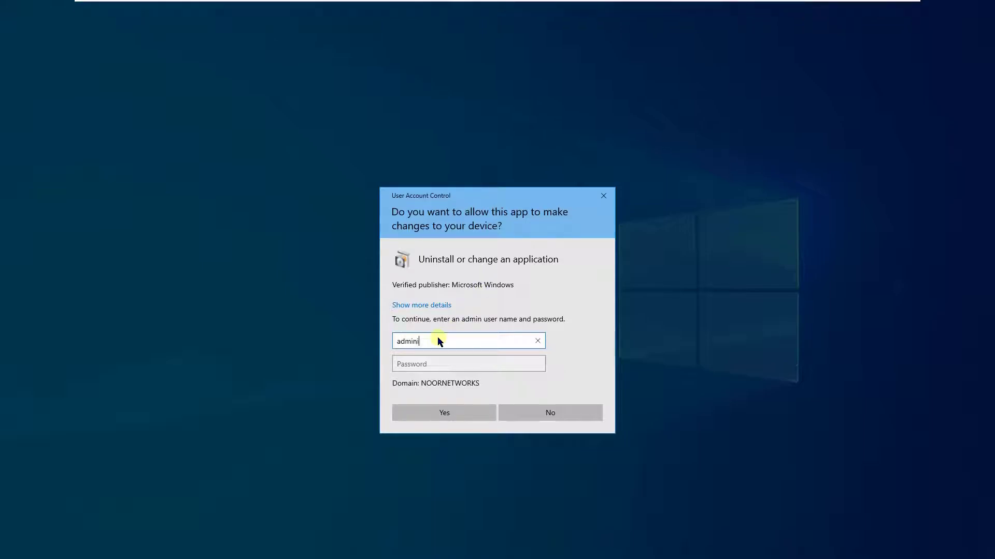
key(Tab)
text(***********)
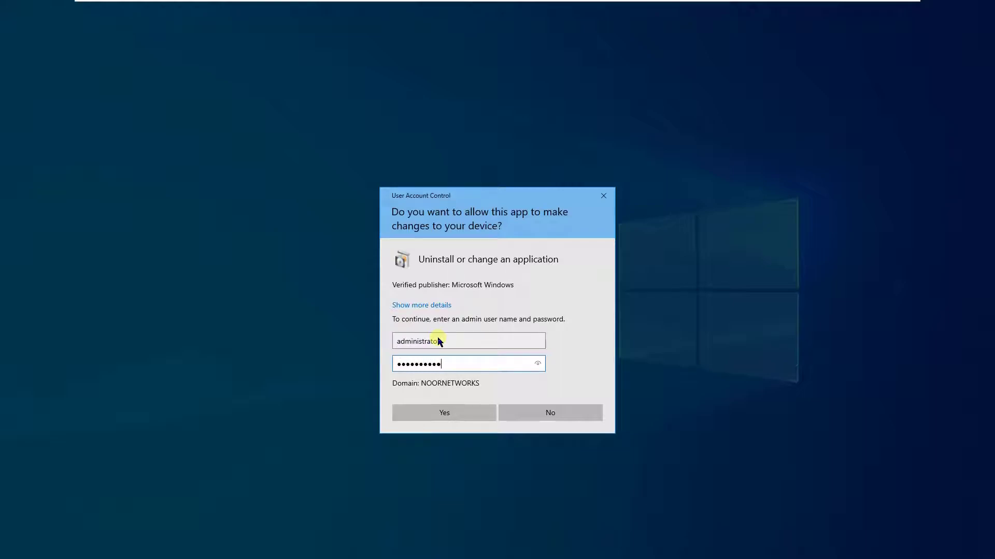
key(Return)
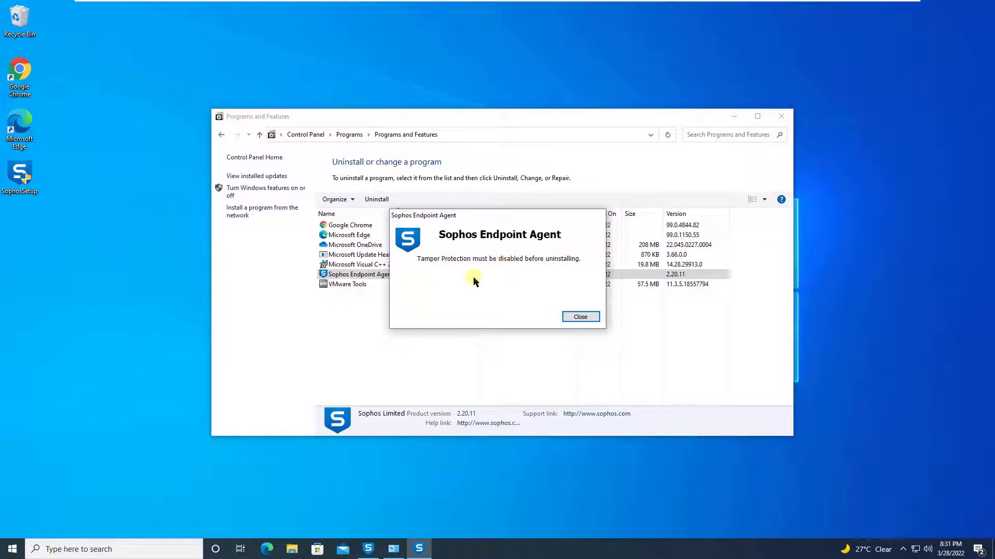
click(574, 321)
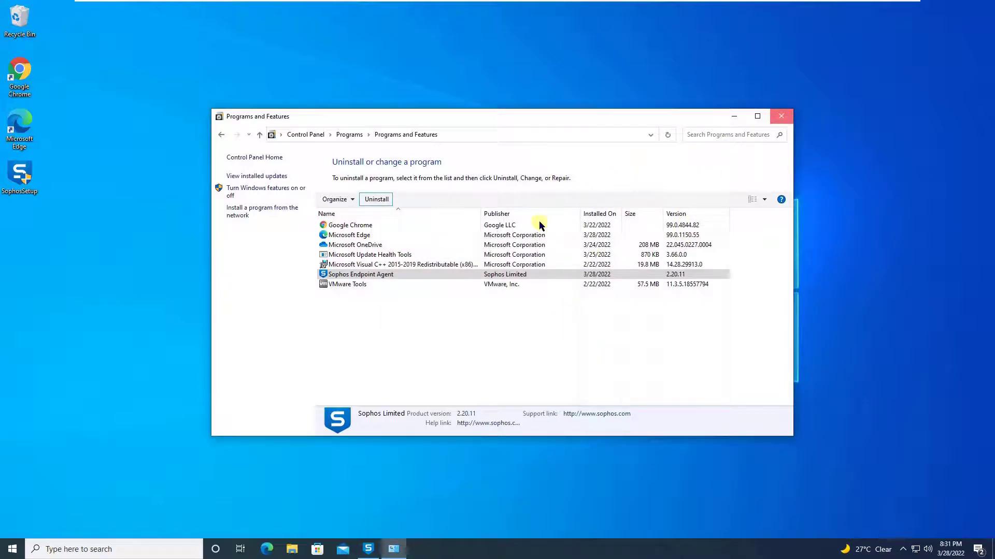
click(781, 116)
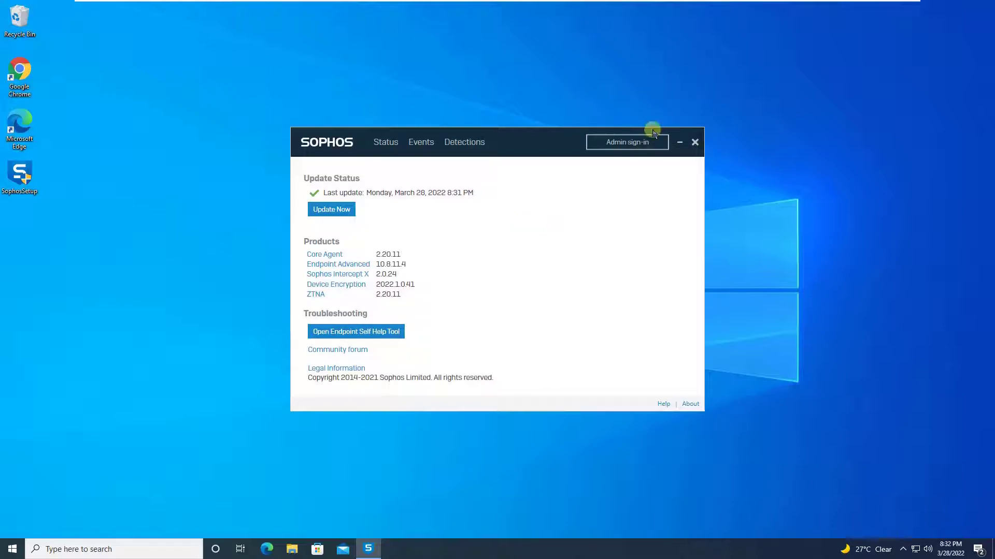
- View the Admin sign-in tamper password field and the Status tab, then switch to Client-PC2
click(640, 144)
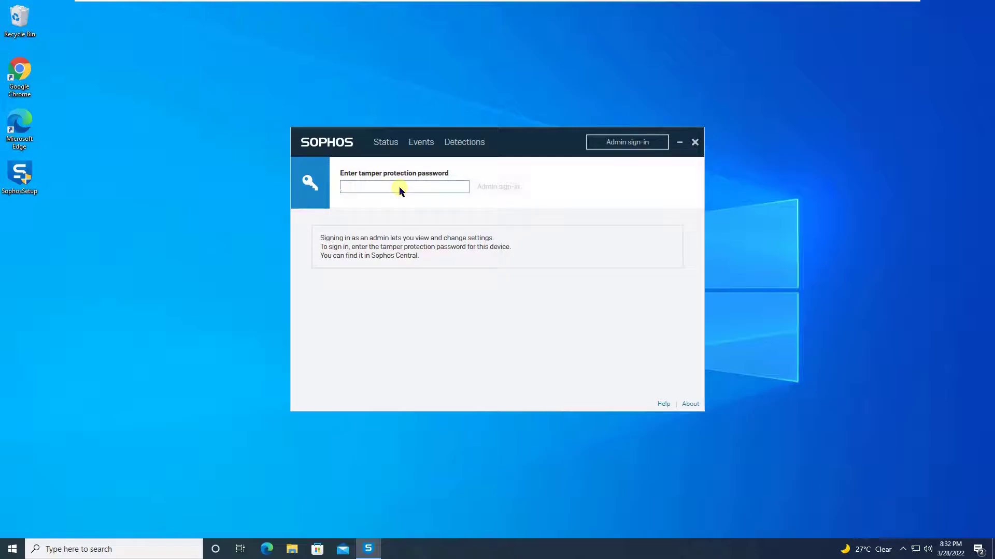
mouse_move(762, 4)
click(389, 148)
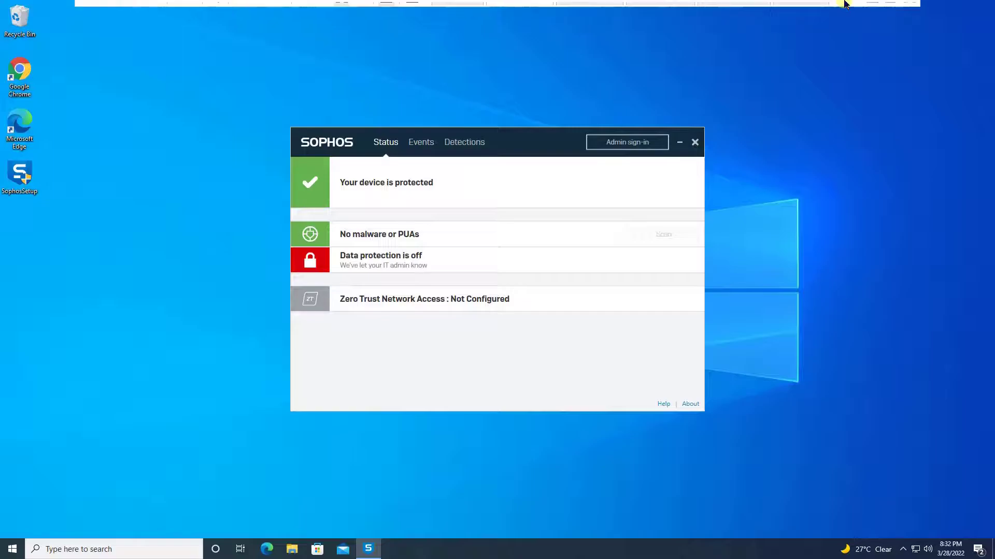
mouse_move(860, 6)
click(591, 10)
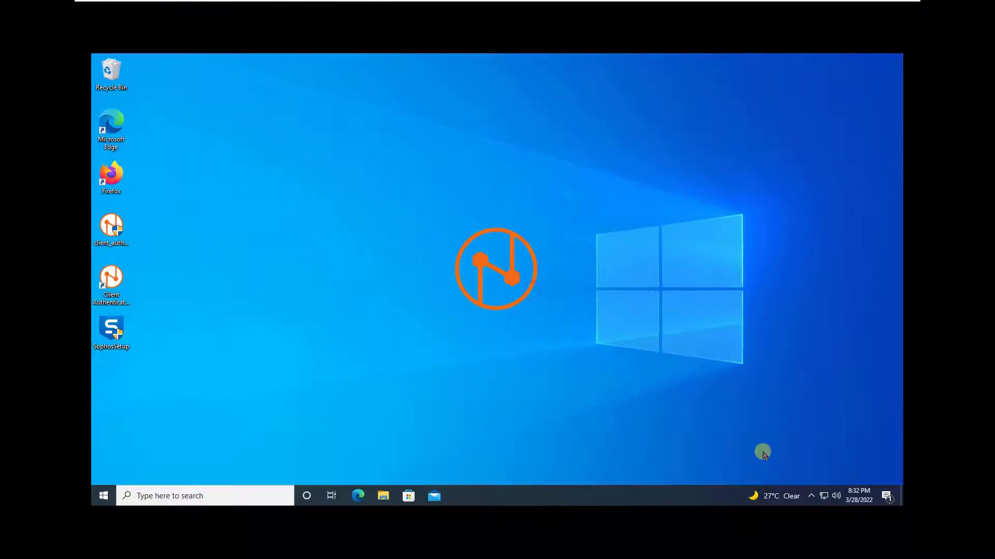
- Check the hidden background app icons in Client-PC2's taskbar overflow area
click(810, 496)
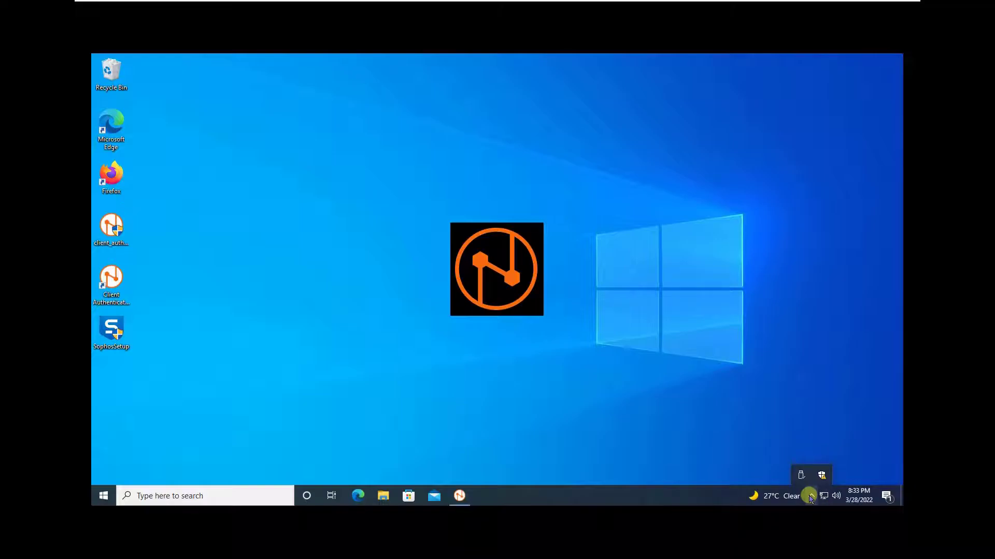
click(810, 496)
click(810, 496)
click(608, 312)
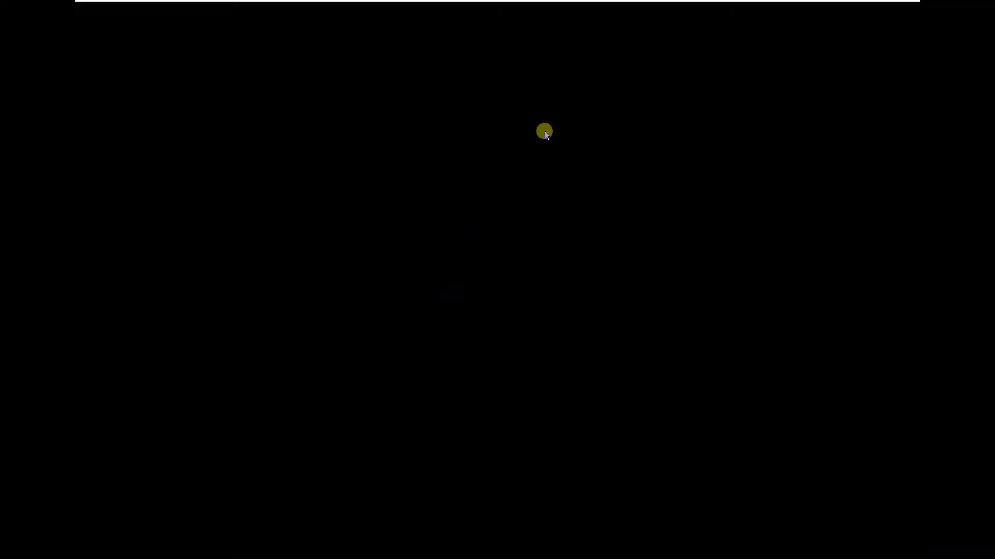
- Launch Sophos Endpoint Agent from the Start menu, then exit the full-screen VM to the host
mouse_move(591, 2)
mouse_move(643, 2)
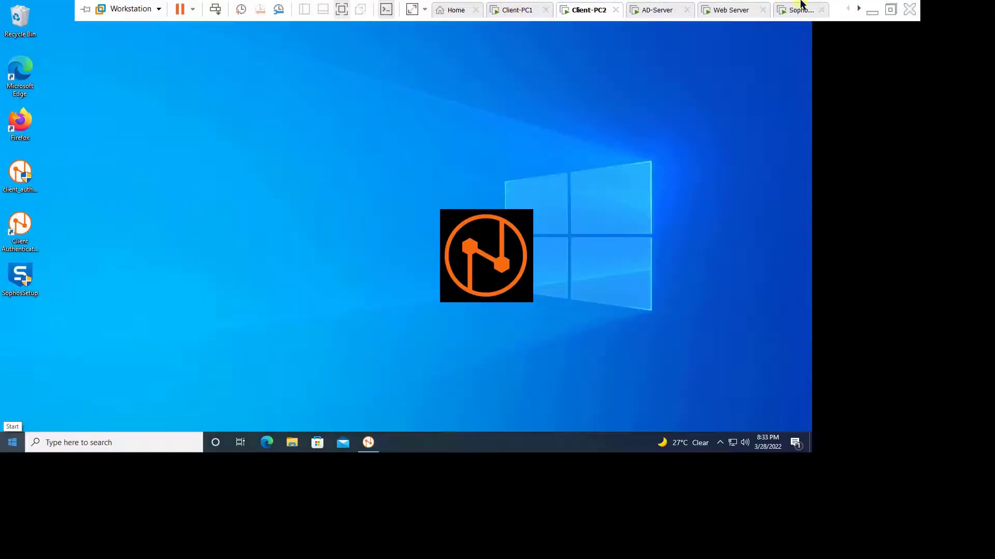
key(super)
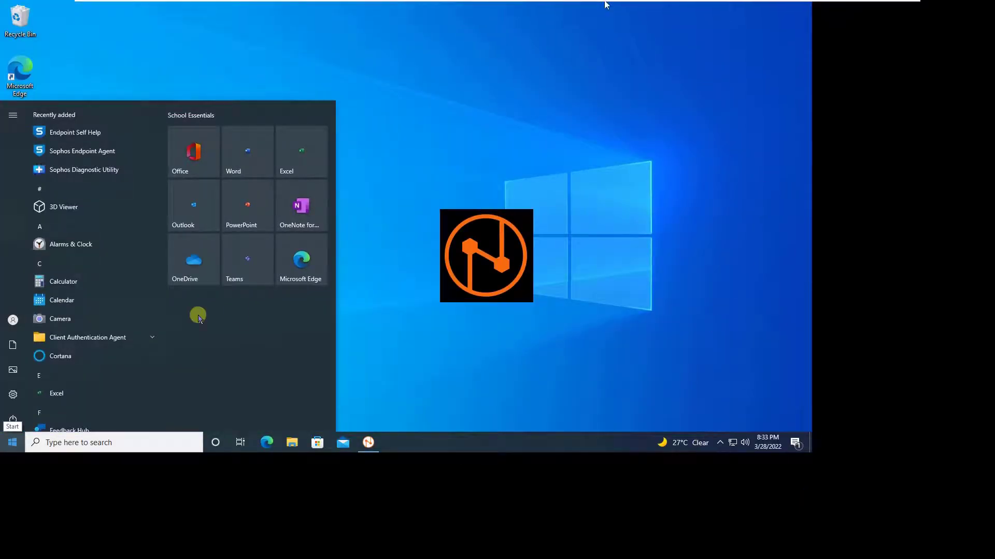
click(75, 151)
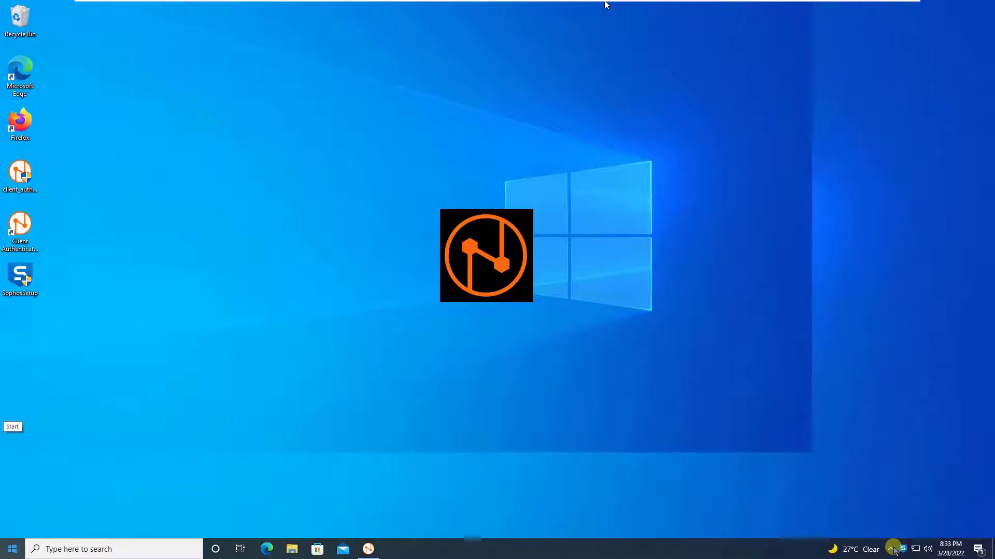
mouse_move(836, 4)
click(871, 8)
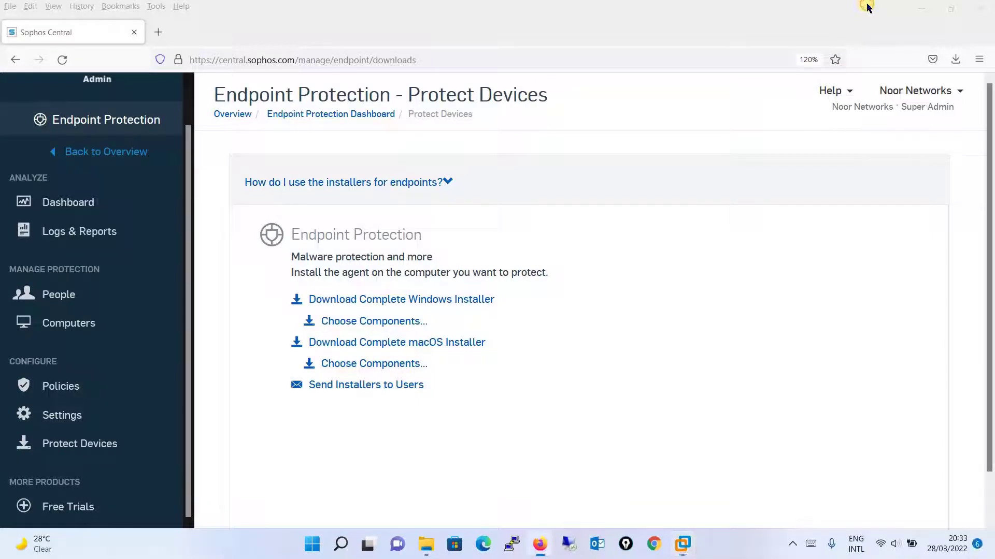
- Go from the Sophos Central overview to the Endpoint Protection Computers list showing both Windows 10 Education devices
click(127, 154)
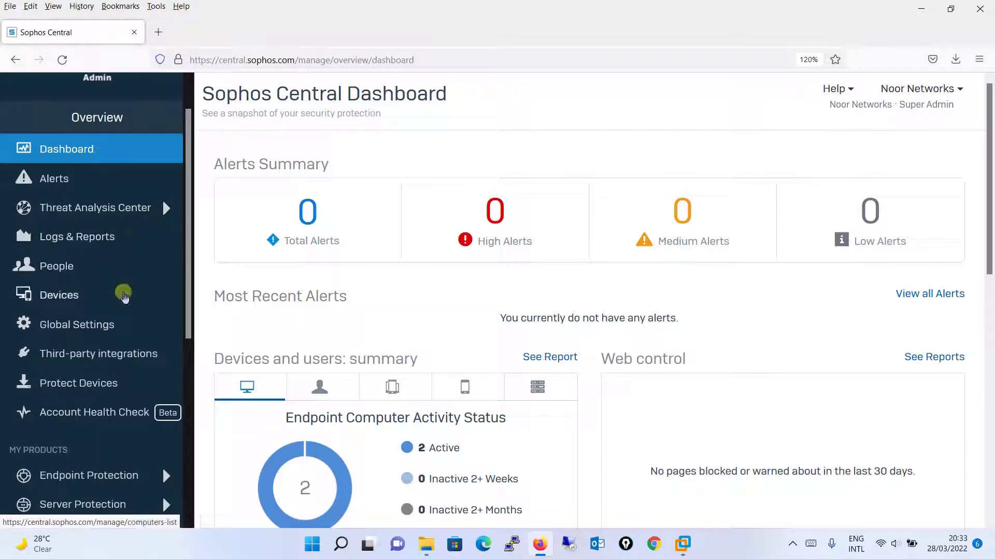
click(96, 475)
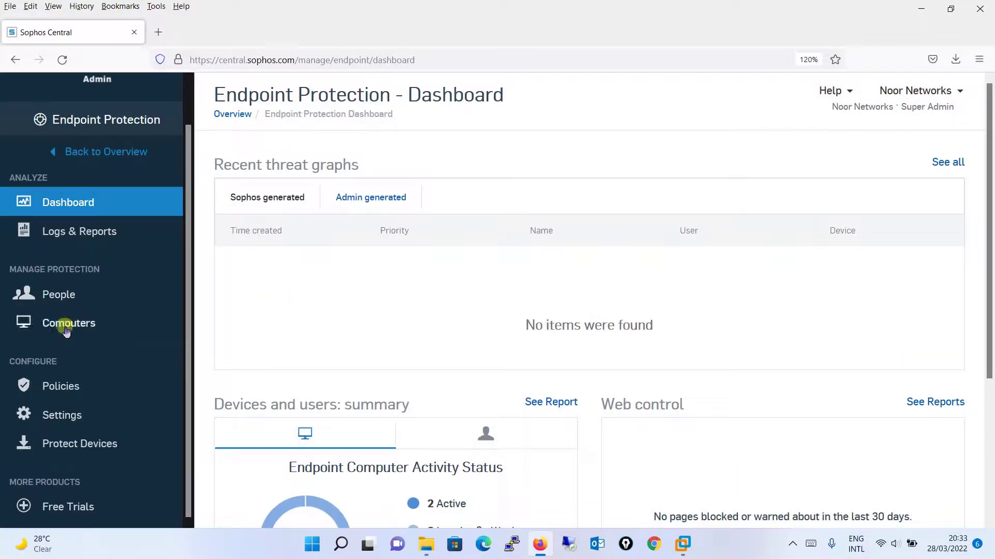
click(65, 328)
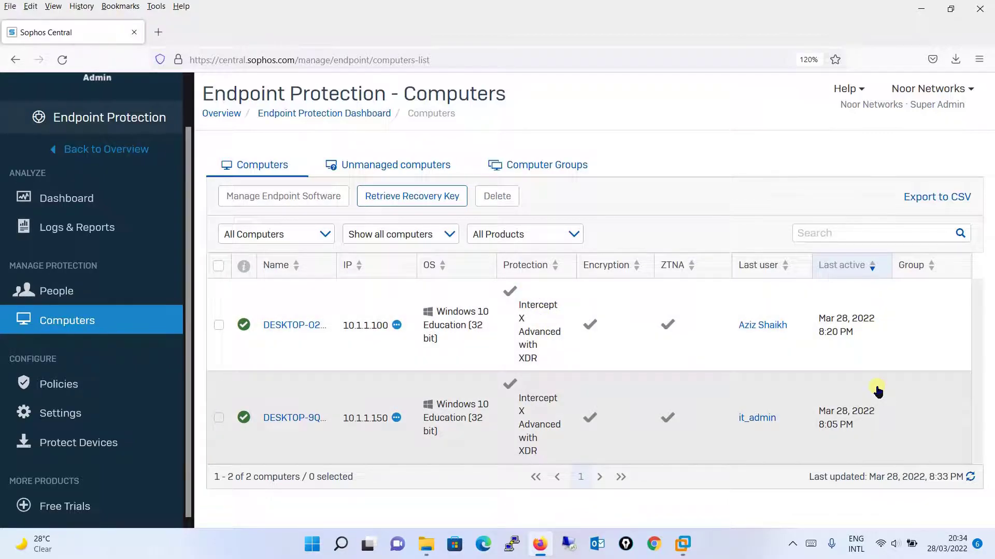
- Scroll through the enforced Endpoint Protection base policies, then return to the People list of 4 users
click(76, 291)
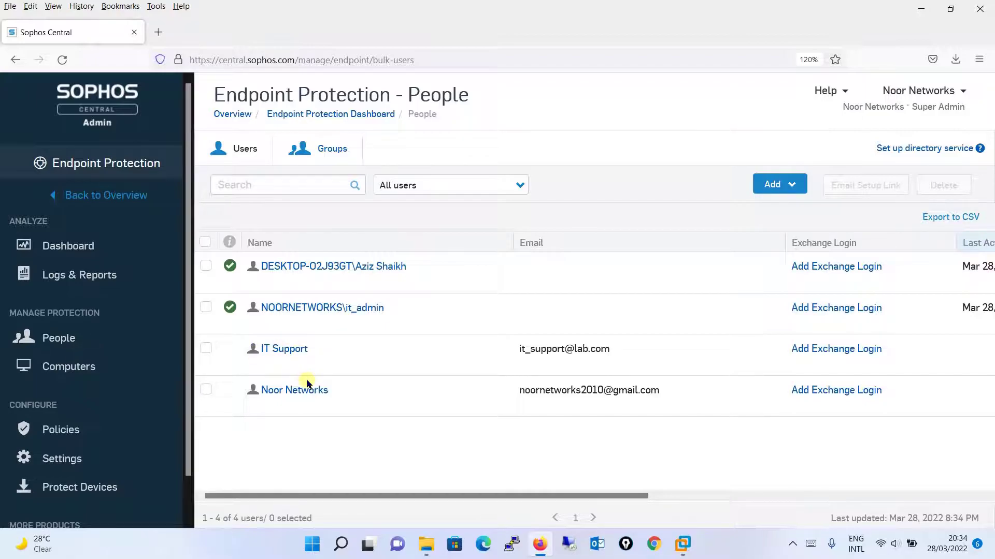
click(60, 430)
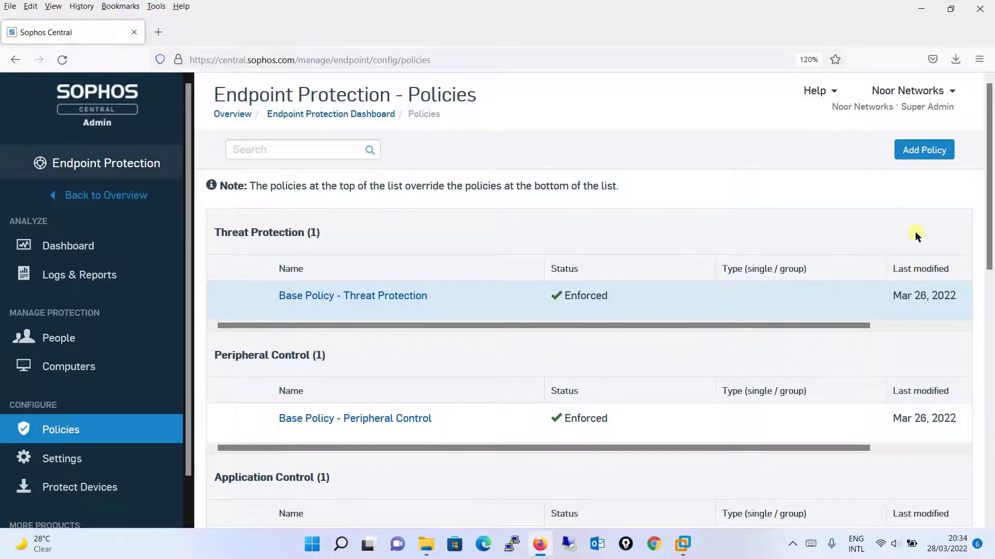
drag(989, 207, 977, 409)
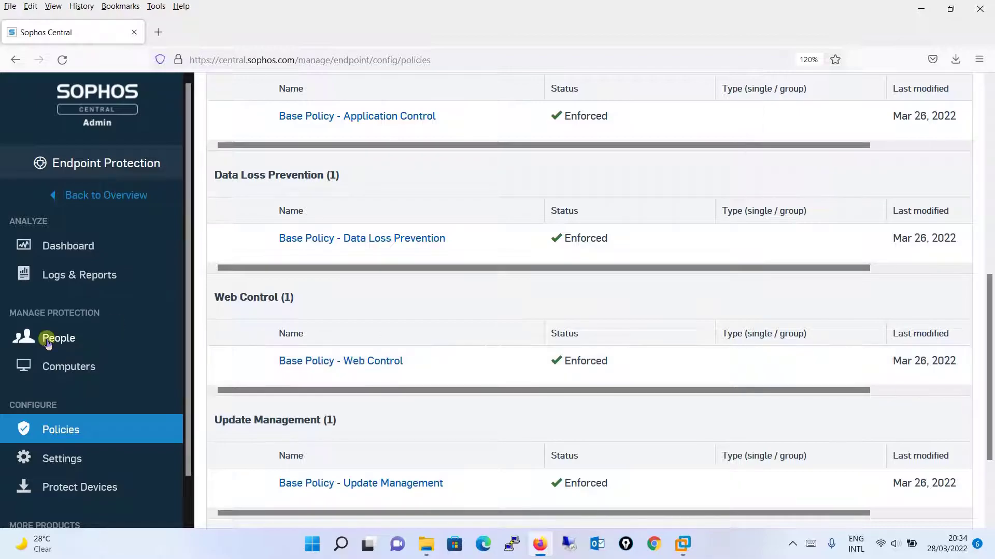
click(72, 348)
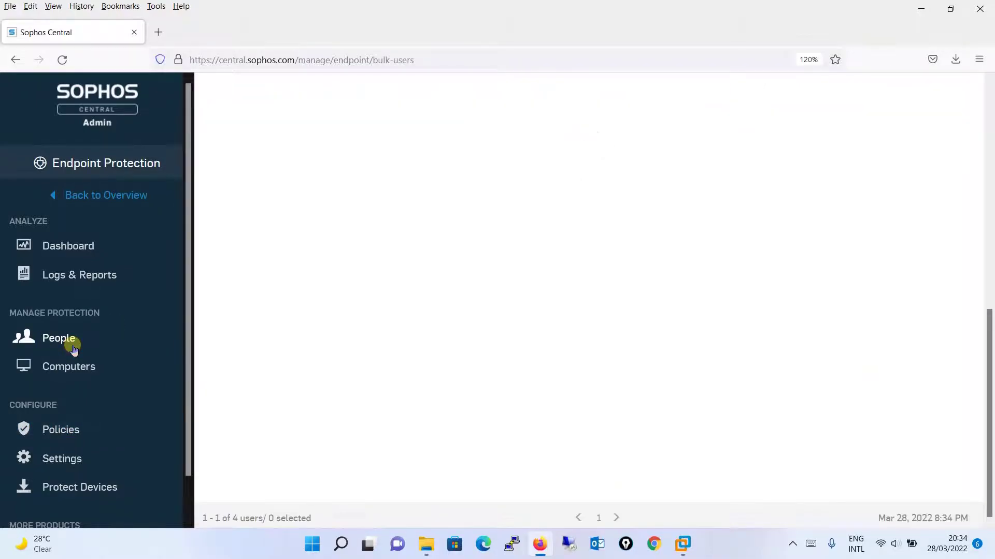